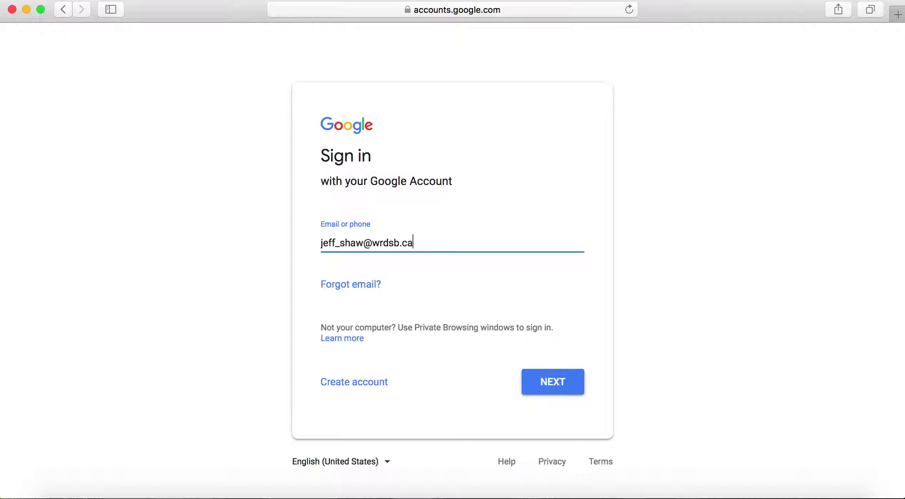
Step: Submit the school email address on the Google Accounts sign-in page
key(Return)
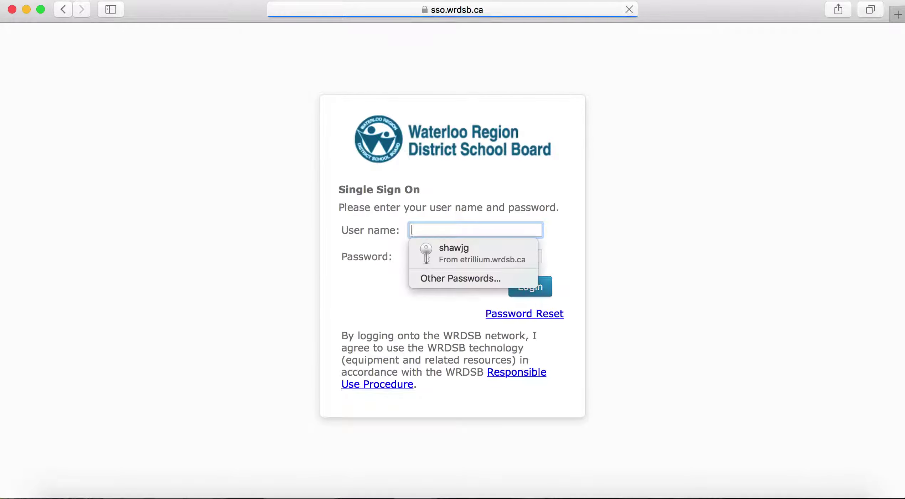
Step: Log in to the school board single sign-on with the user name and password, saving the password in Safari
click(588, 280)
click(428, 229)
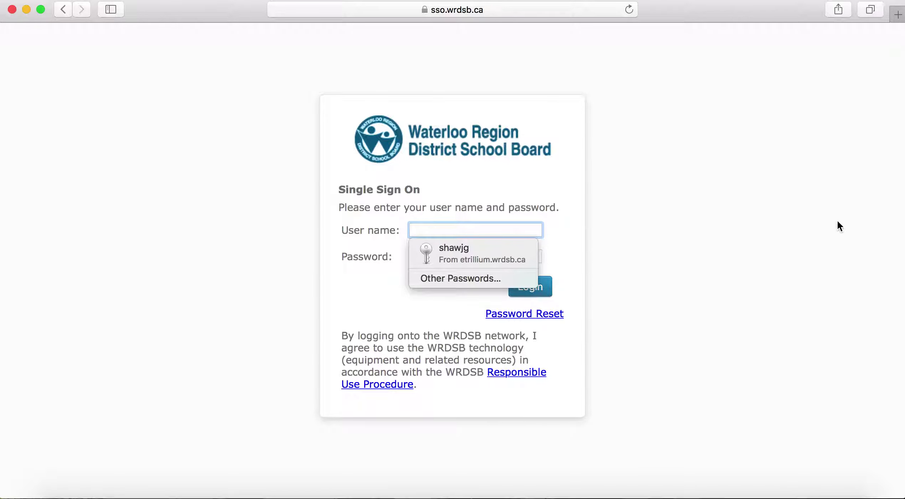
key(Tab)
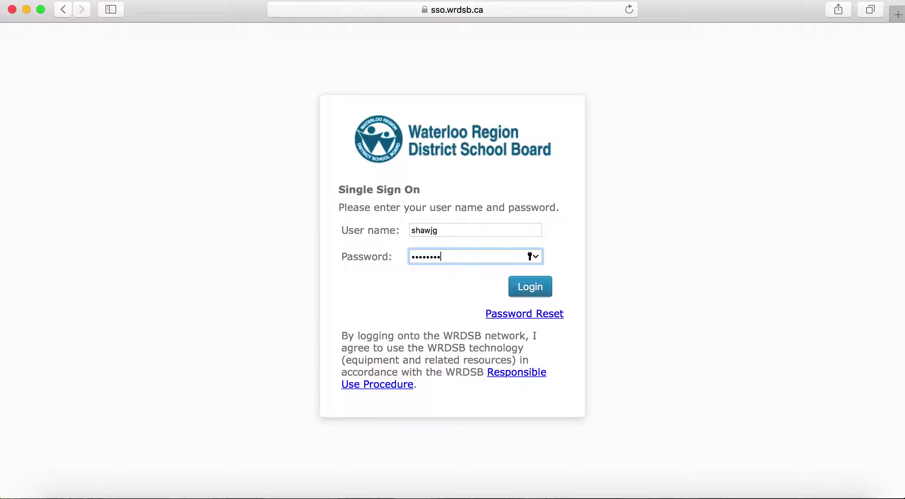
key(Return)
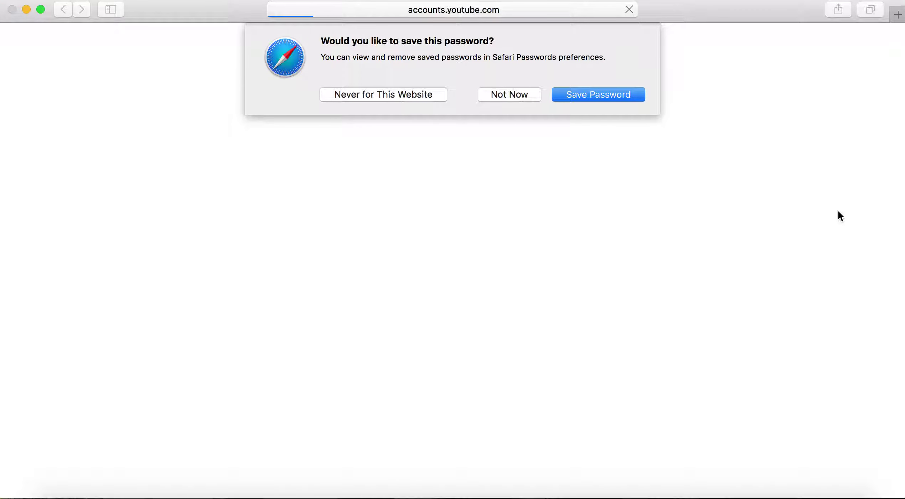
click(585, 90)
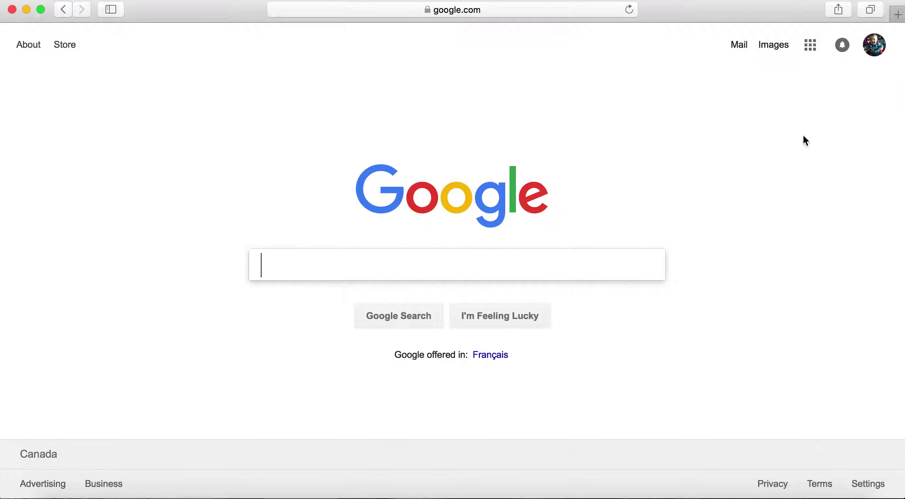
Step: Open Google Drive from the Google apps grid
click(811, 50)
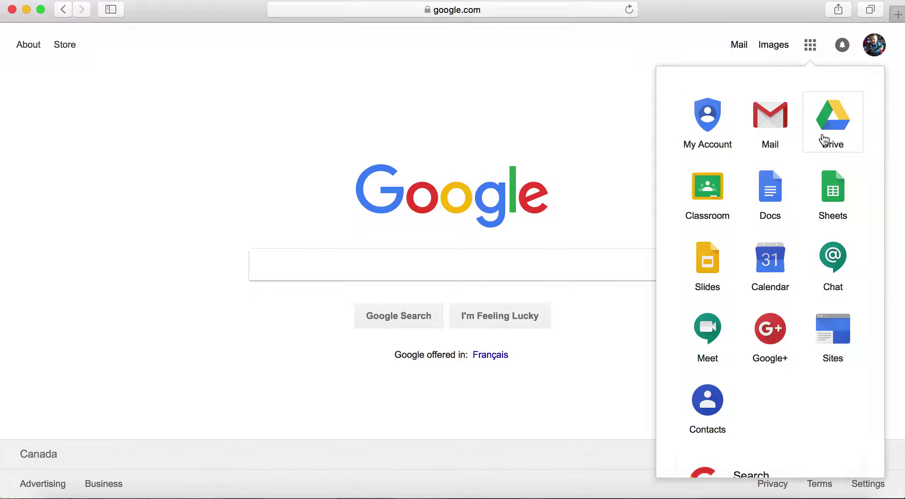
click(828, 120)
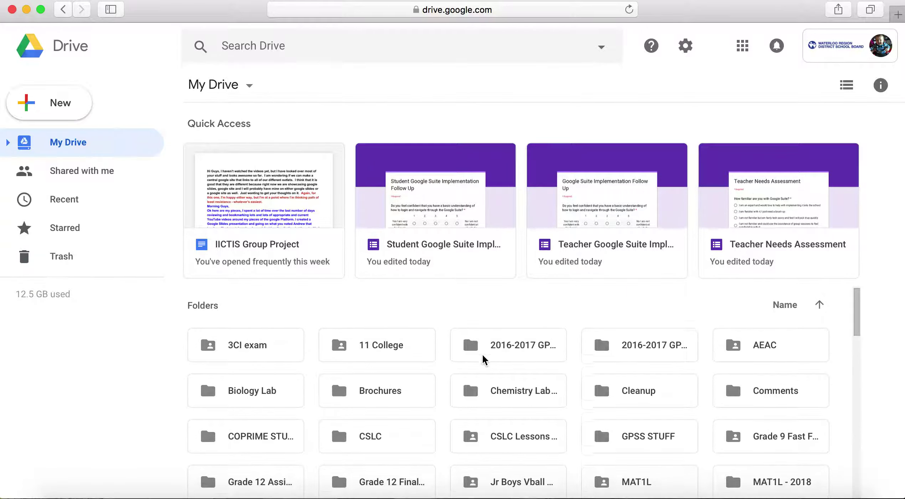
Step: Scroll through My Drive's file list, then switch to Shared with me
scroll(484, 359, down, 8)
scroll(483, 359, up, 3)
scroll(483, 359, up, 6)
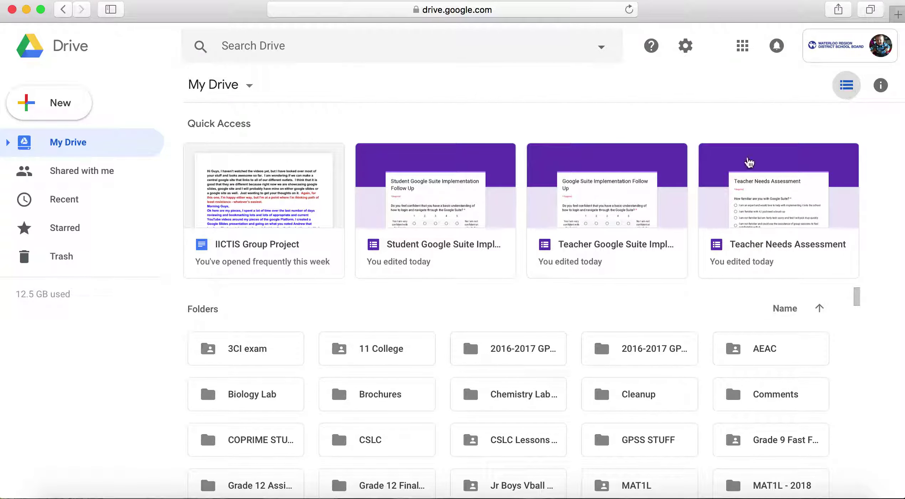
scroll(524, 367, down, 9)
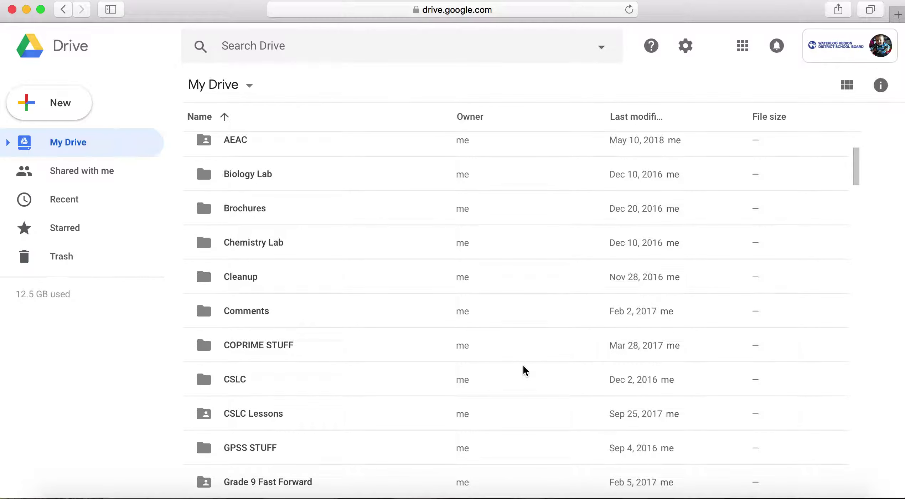
scroll(524, 369, down, 7)
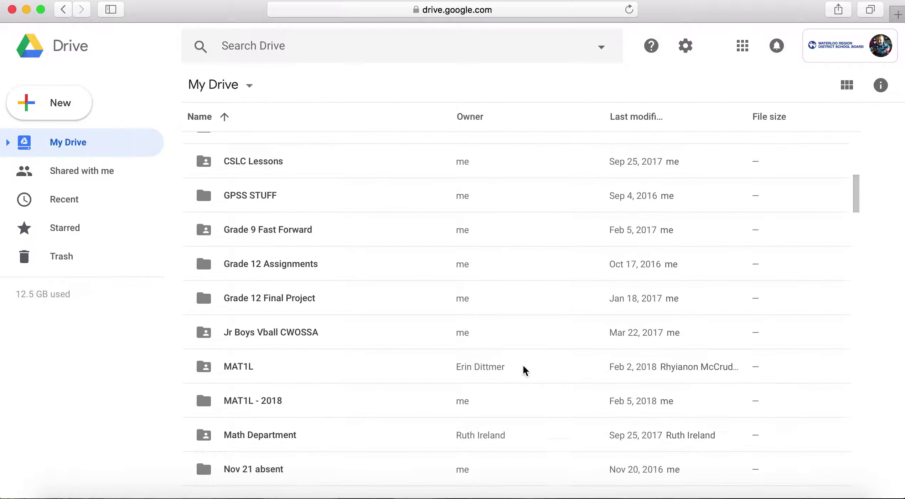
scroll(525, 370, down, 6)
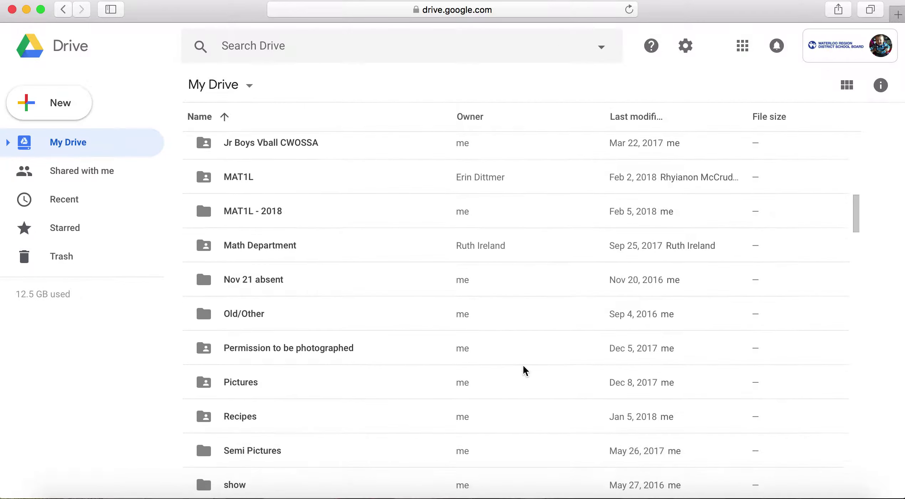
scroll(524, 370, down, 15)
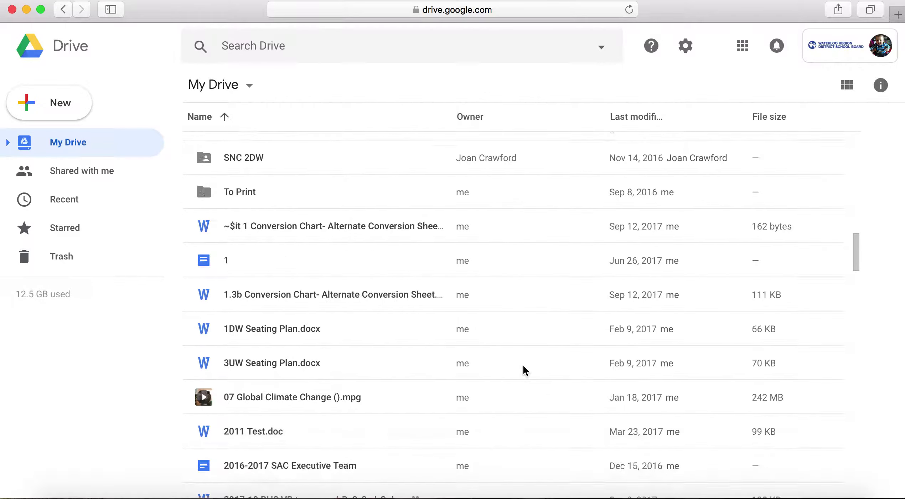
scroll(522, 364, down, 20)
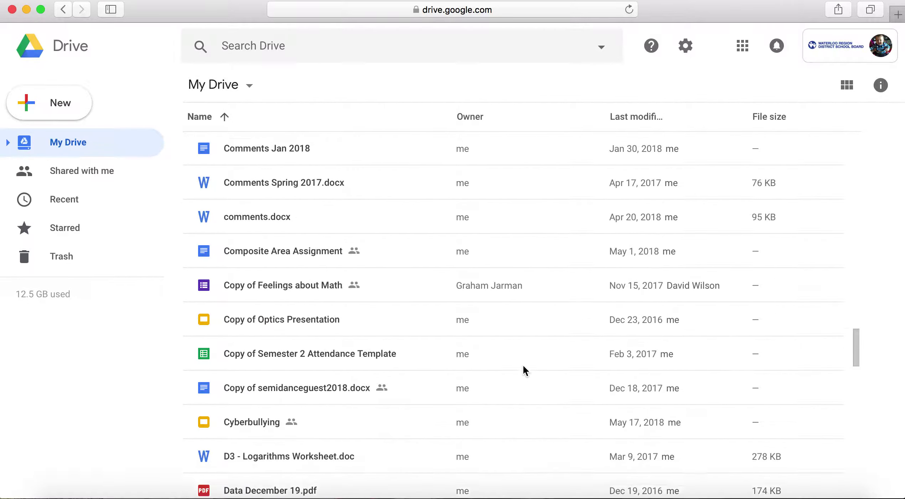
scroll(523, 367, up, 20)
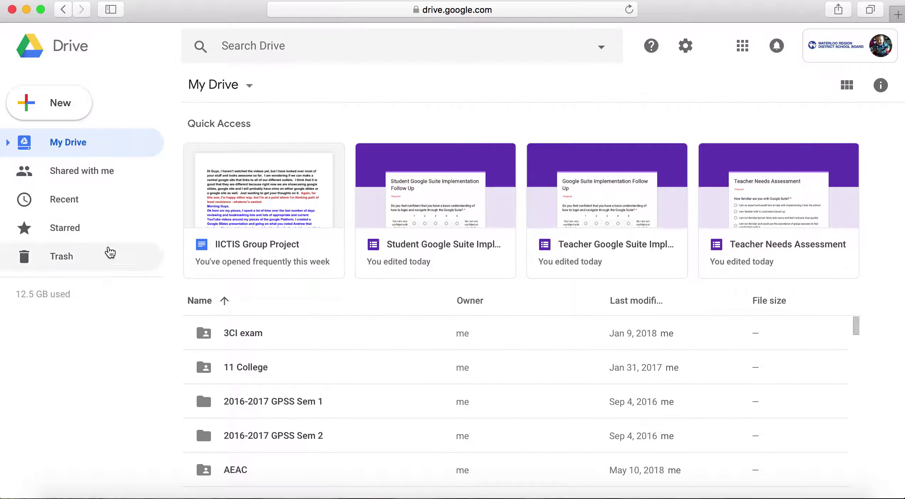
click(79, 182)
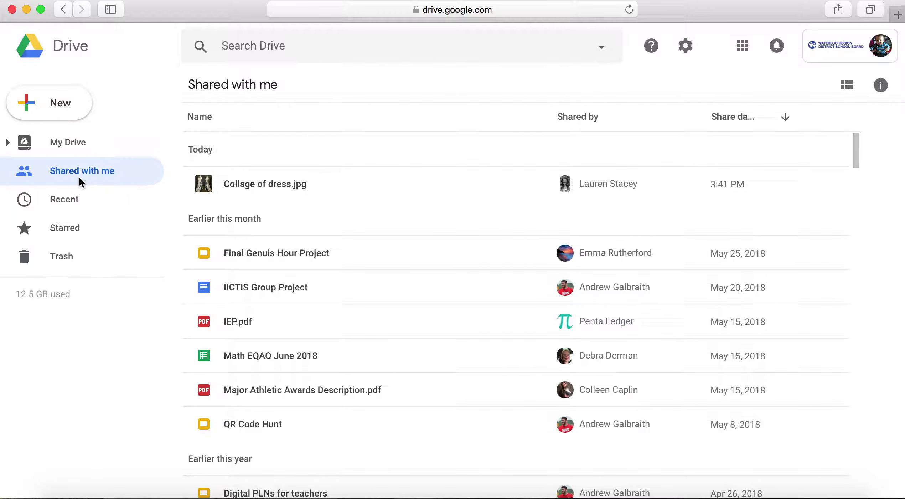
Step: Scroll the Shared with me list from today's files back to April 2018
scroll(372, 285, down, 10)
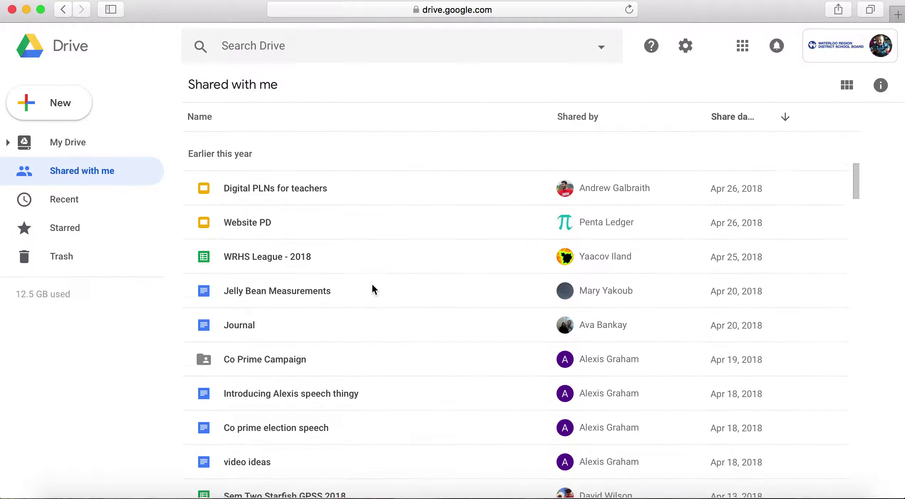
scroll(372, 285, down, 5)
scroll(372, 284, up, 8)
scroll(372, 285, up, 7)
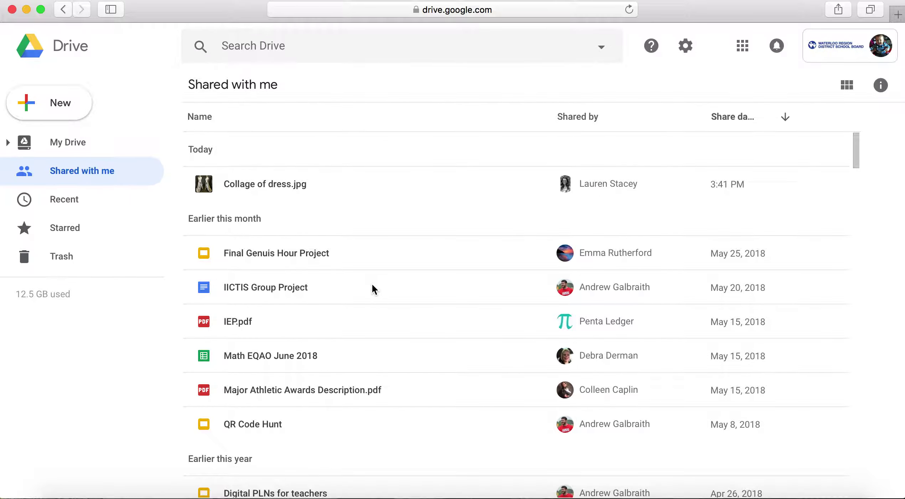
Step: Create a new Google Docs document and type 'test' into it
click(63, 109)
click(97, 167)
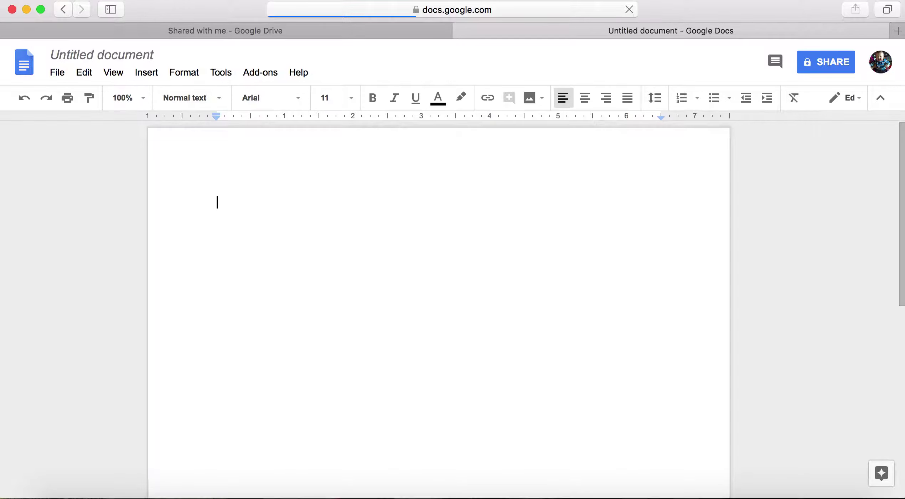
text(test)
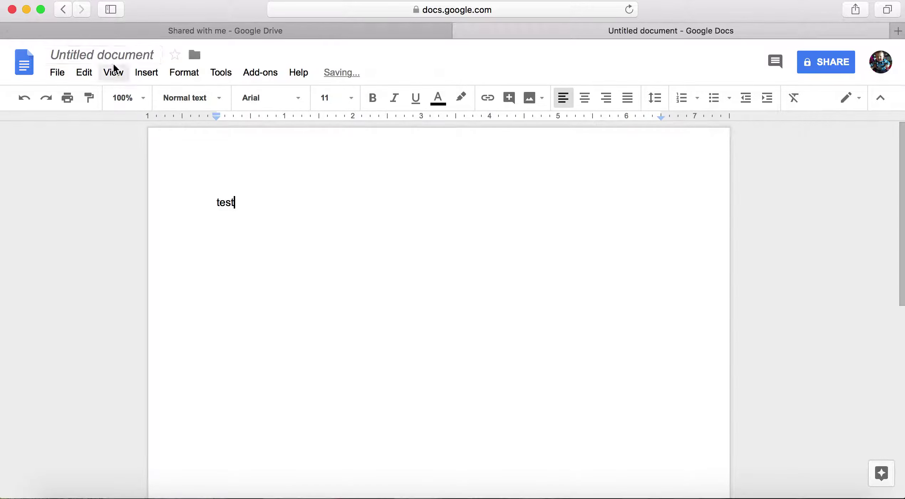
Step: Title the document 'test' and close it
click(109, 55)
key(Return)
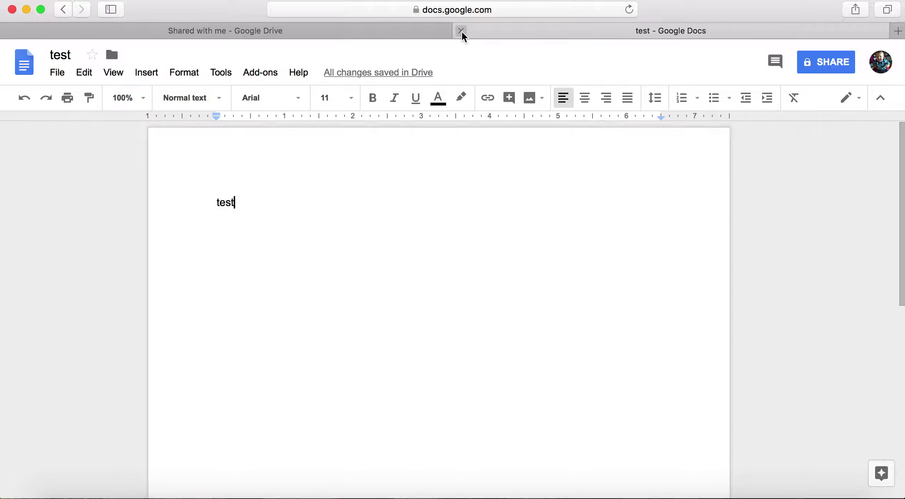
click(461, 31)
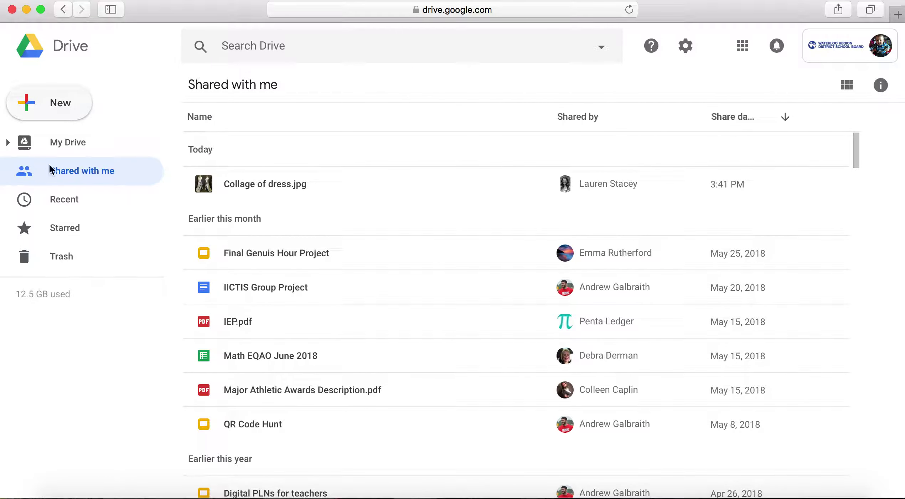
Step: Return to My Drive and scroll through its files
click(67, 144)
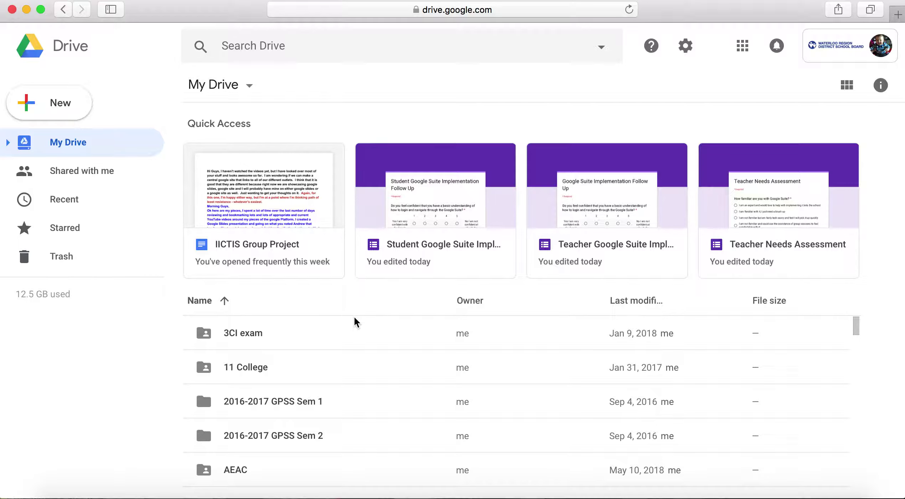
scroll(355, 319, down, 15)
scroll(355, 322, down, 13)
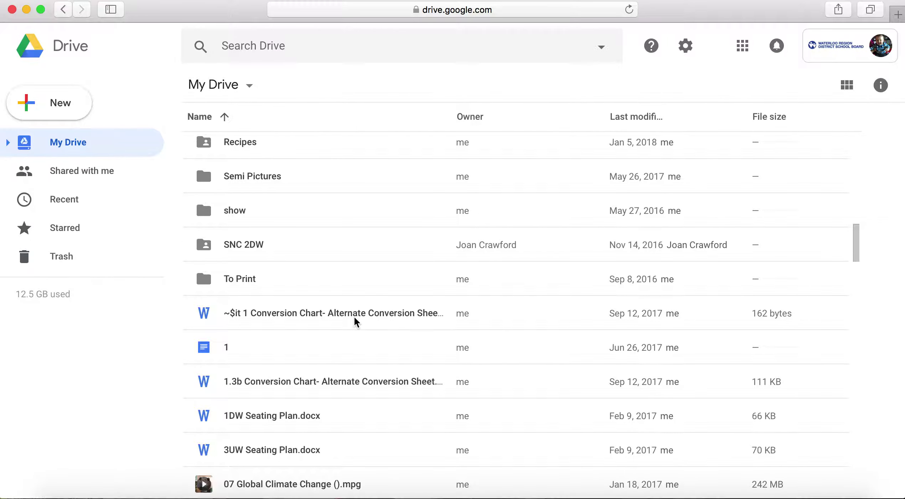
scroll(349, 199, up, 3)
scroll(349, 200, down, 13)
scroll(349, 200, up, 11)
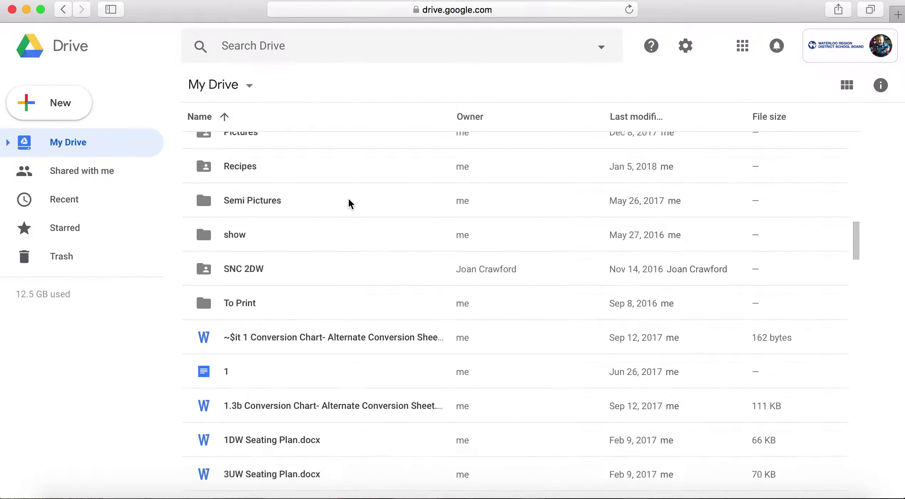
scroll(353, 197, up, 15)
scroll(652, 121, up, 5)
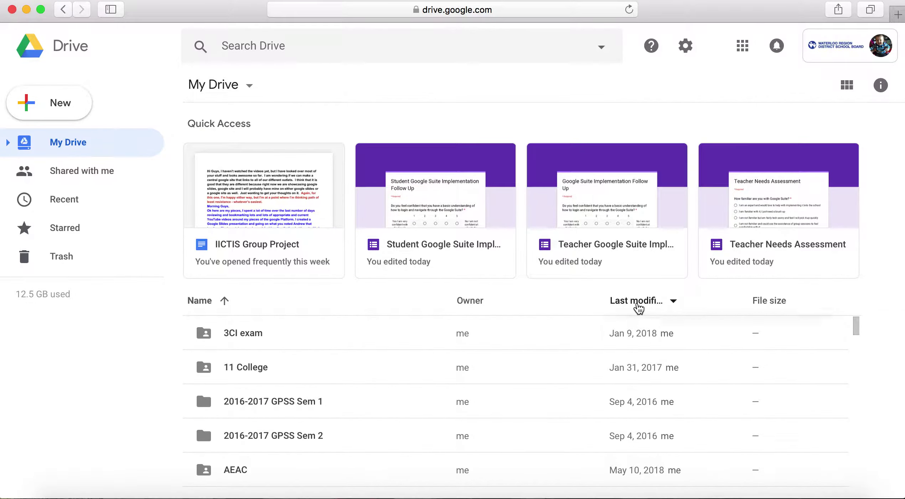
Step: Sort My Drive by last modified date to find the new 'test' file
click(638, 307)
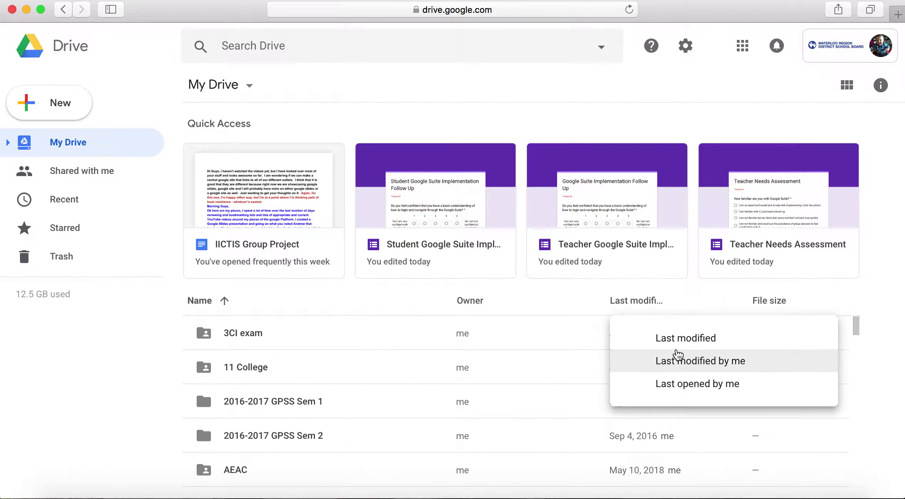
click(673, 338)
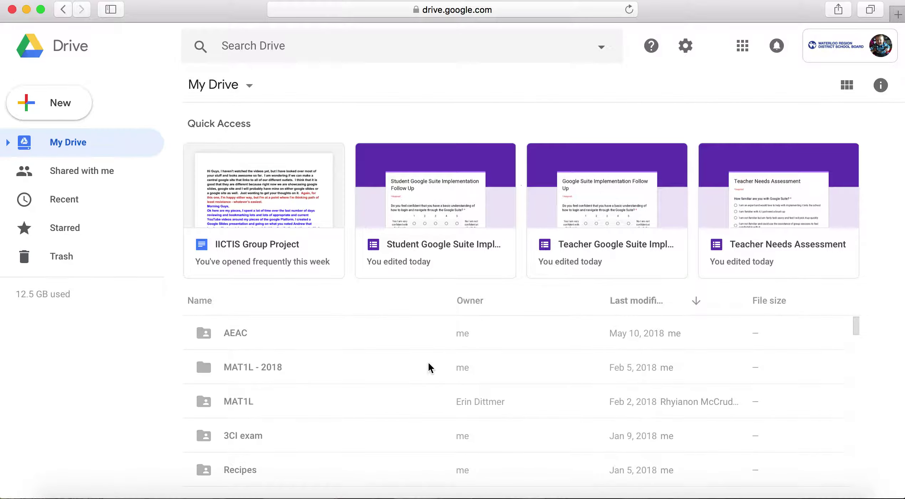
scroll(429, 366, down, 15)
scroll(431, 366, down, 4)
Step: Select the 'test' document and open its shareable-link panel
click(242, 285)
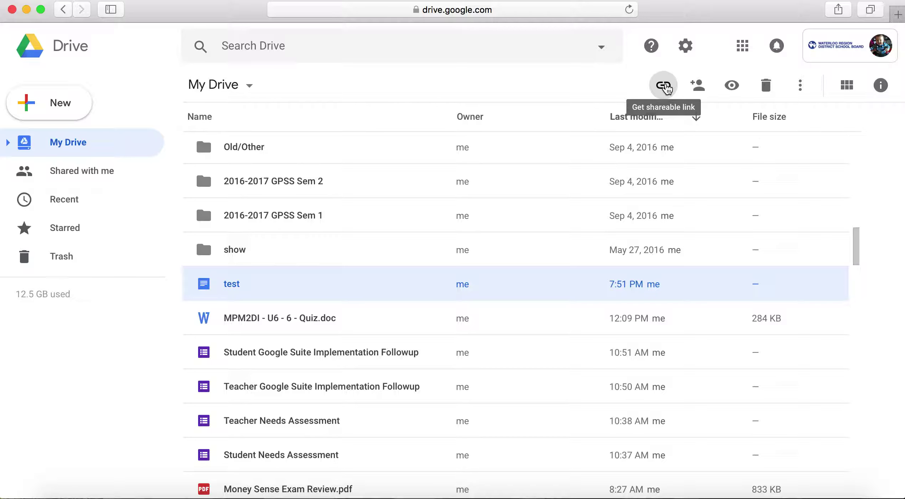
click(663, 85)
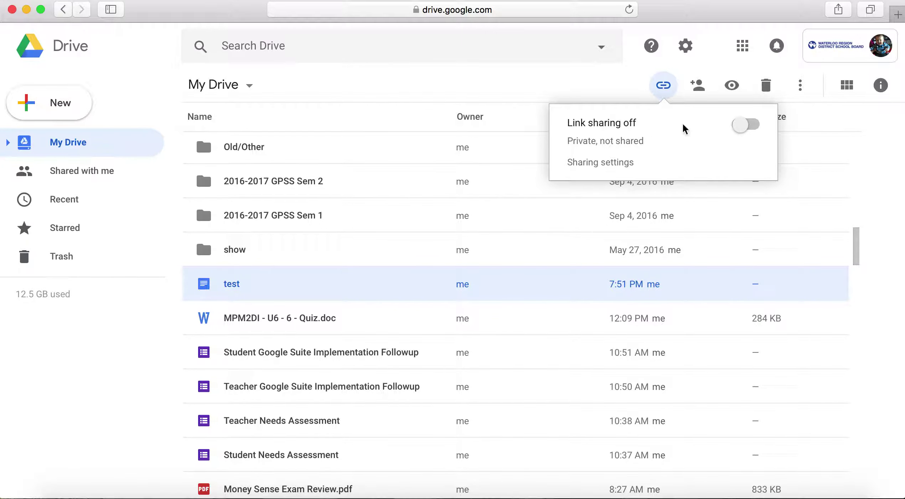
Step: Turn on link sharing for 'test' and view its link access options in Sharing settings
click(745, 125)
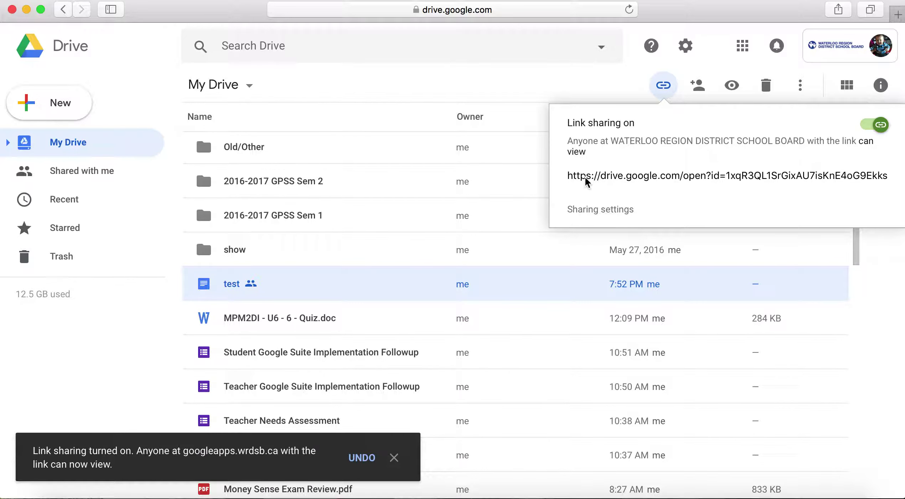
click(600, 209)
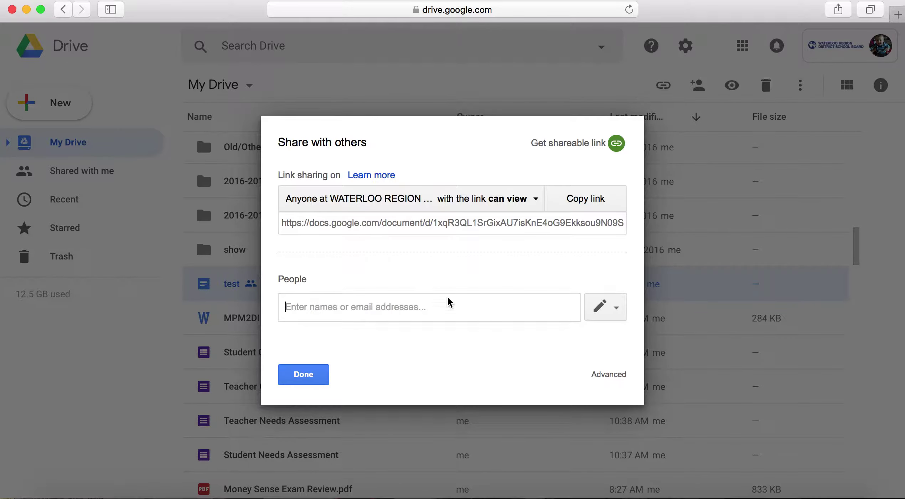
click(534, 202)
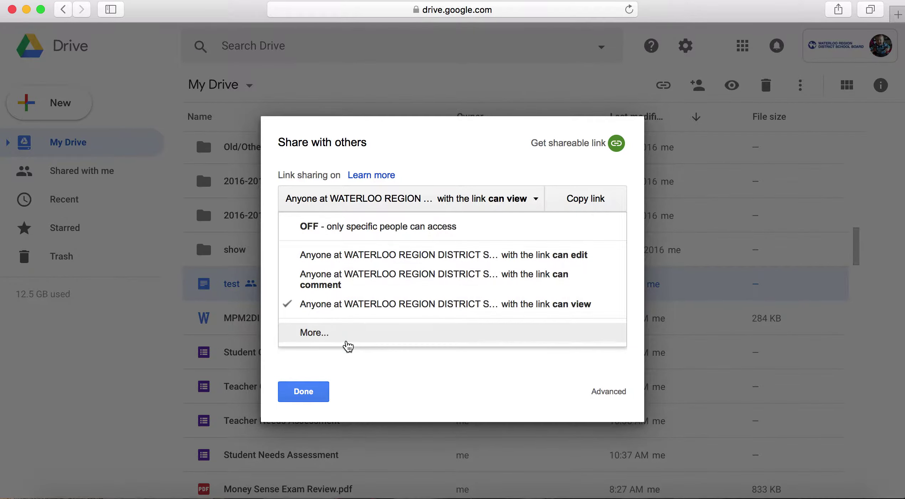
Step: Set 'test' to 'On - Anyone with the link', save, and copy the link
click(343, 342)
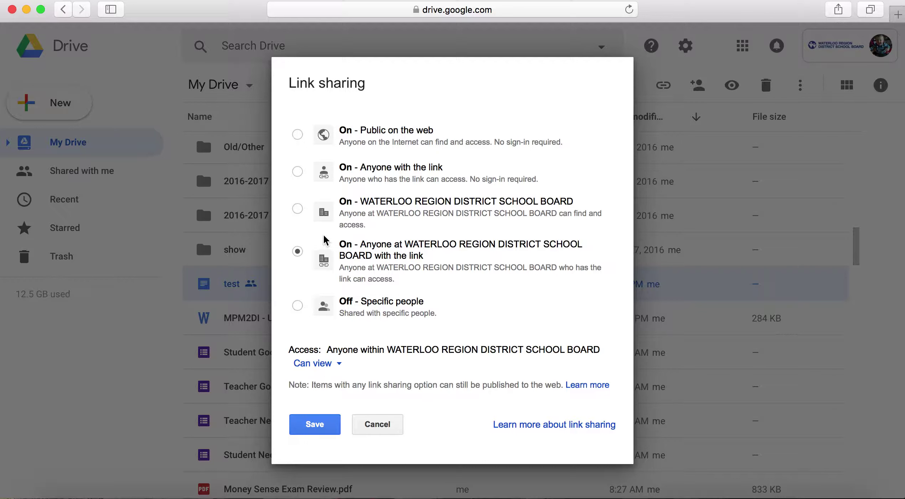
click(297, 172)
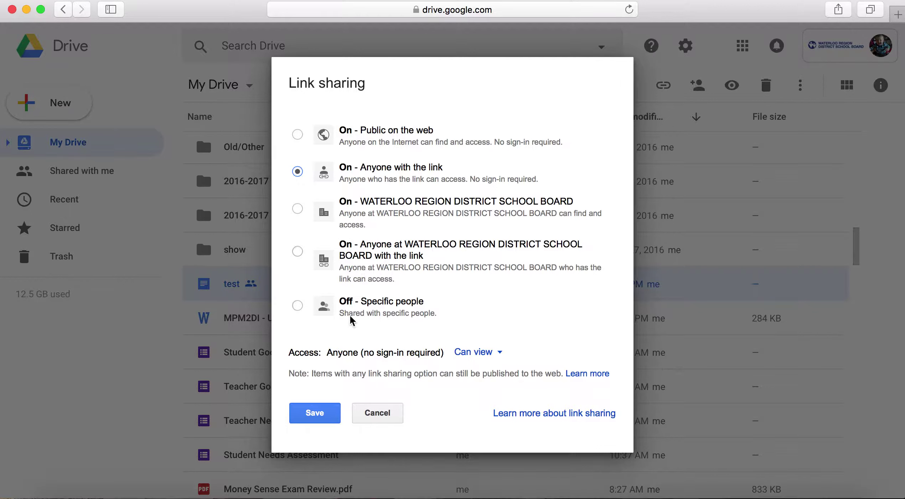
click(321, 407)
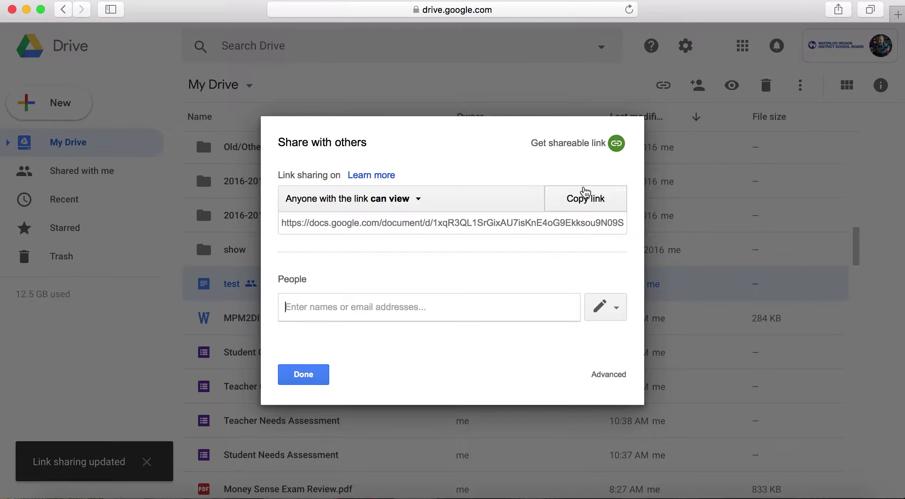
click(580, 197)
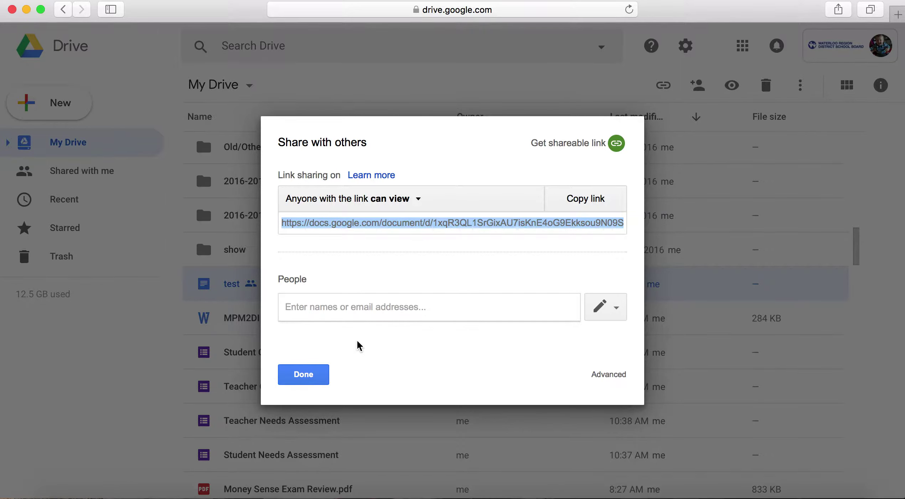
click(356, 307)
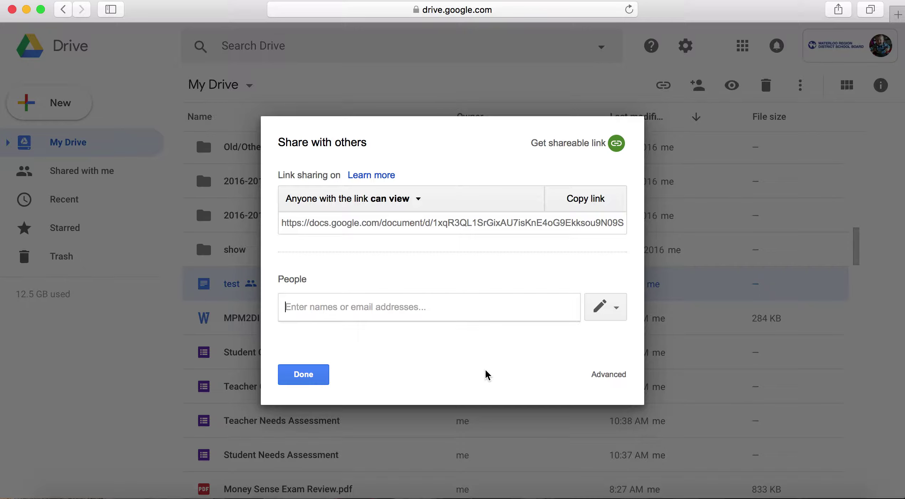
text(Cam)
Step: Clear the partial name search and add the external Gmail address as a recipient chip
key(BackSpace)
key(BackSpace)
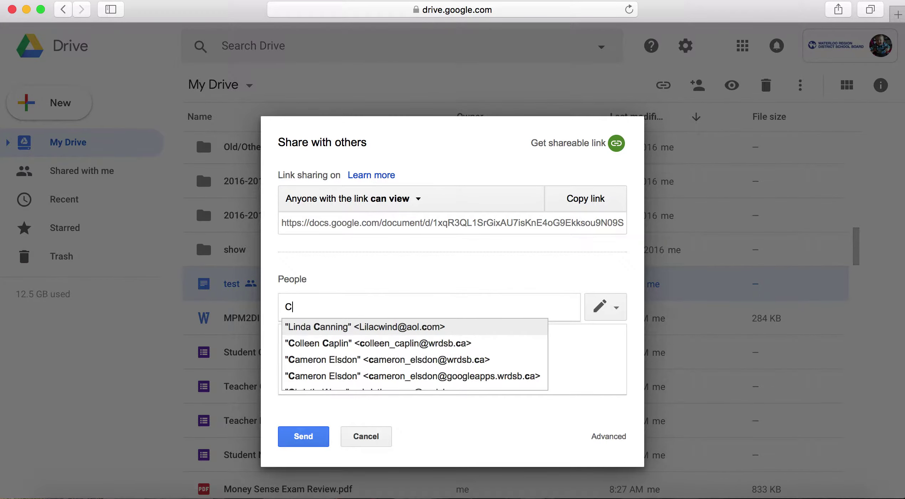
text(am)
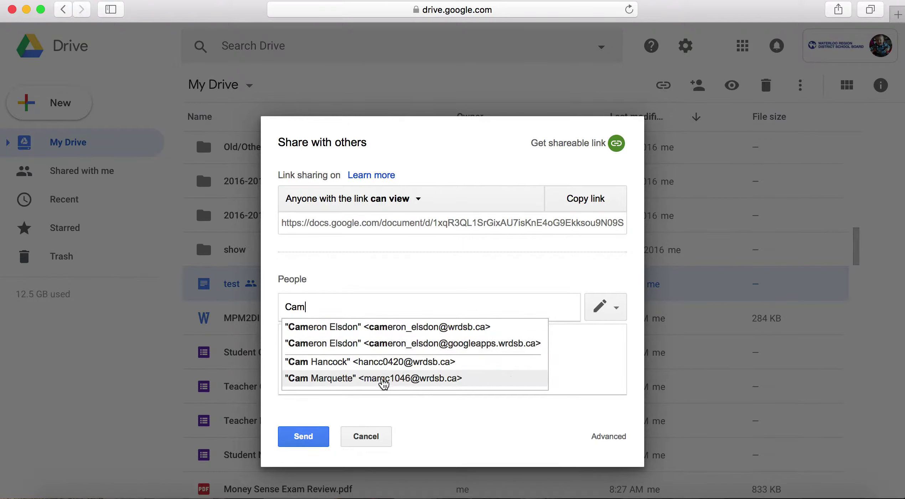
scroll(387, 372, down, 1)
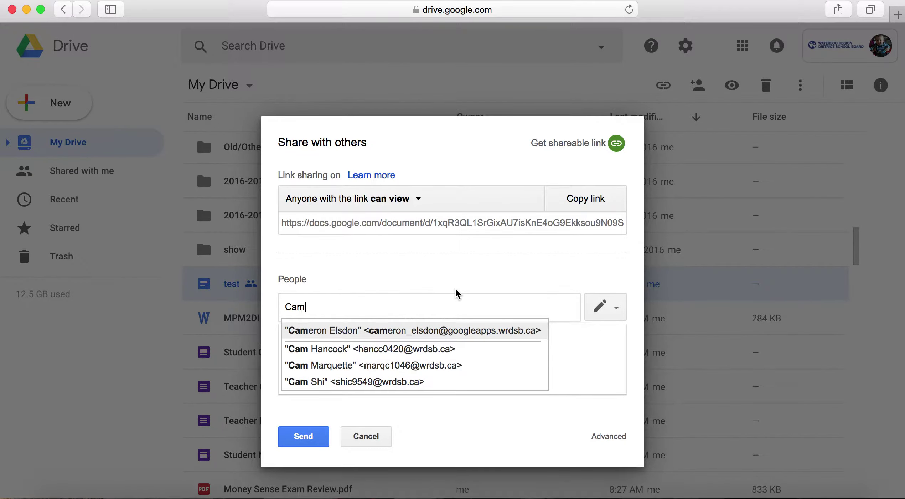
key(BackSpace)
key(BackSpace)
key(BackSpace)
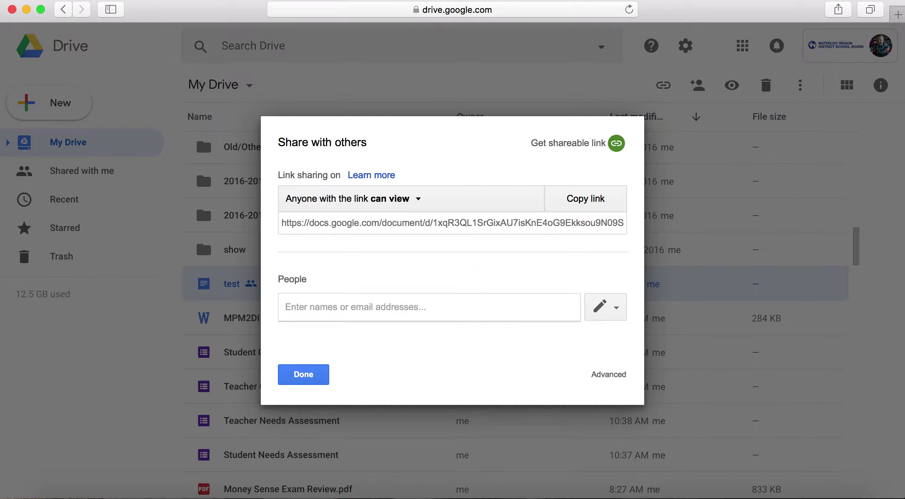
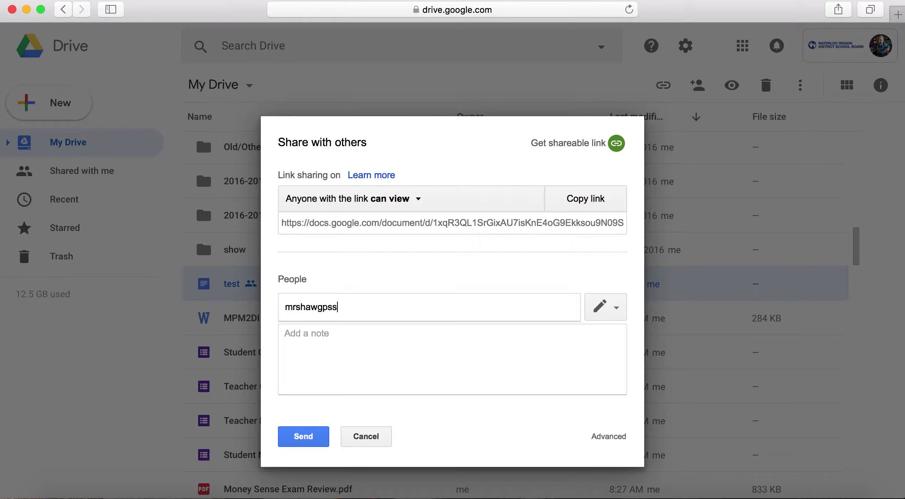
key(Return)
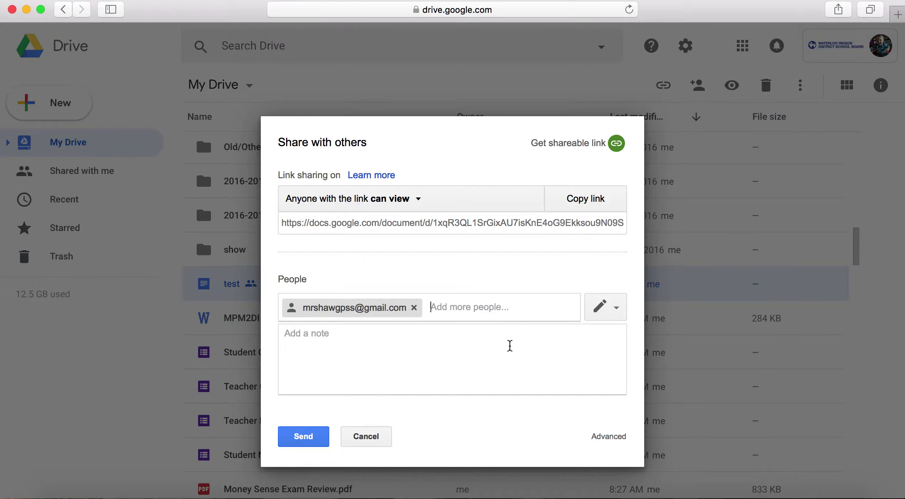
Step: Give the external recipient Can comment access, send it, and confirm sharing outside the organization
click(617, 311)
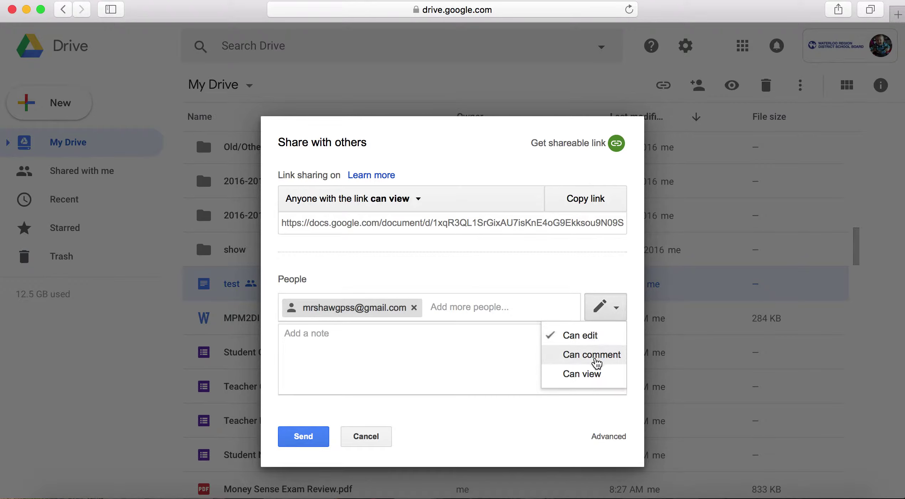
click(589, 377)
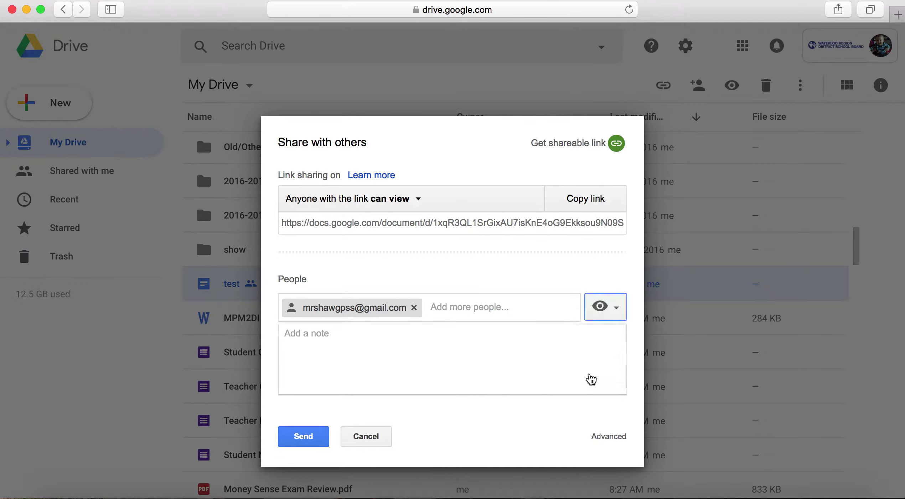
click(605, 307)
click(588, 356)
click(301, 436)
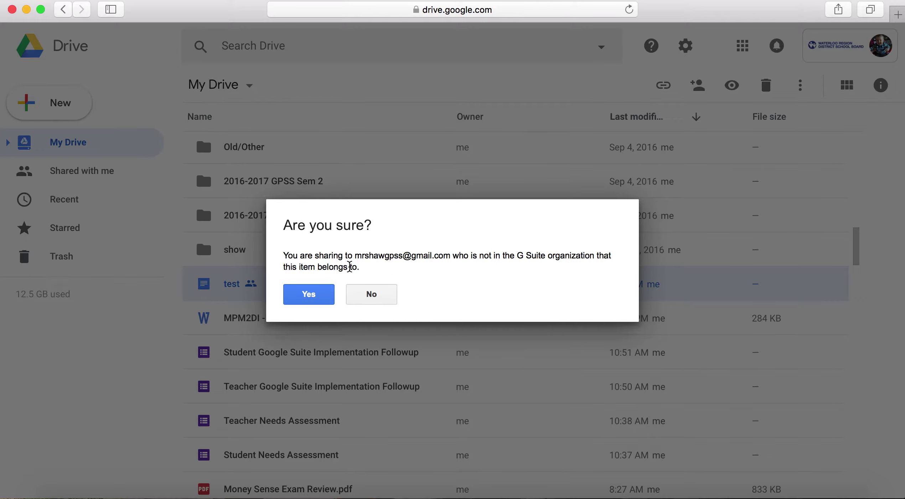
click(304, 295)
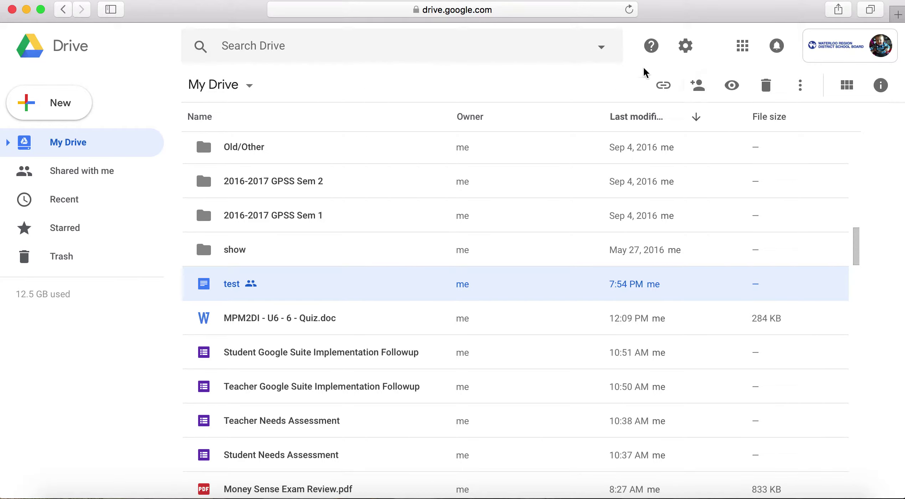
Step: Show the Google apps launcher over My Drive, then select the browser address bar
click(748, 54)
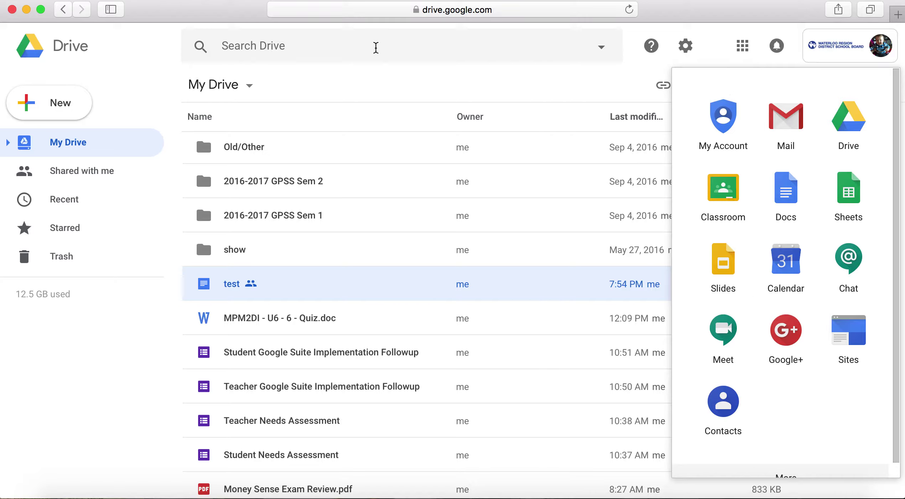
click(489, 13)
Step: Navigate the browser to the google.com homepage
key(BackSpace)
text(goo)
key(Return)
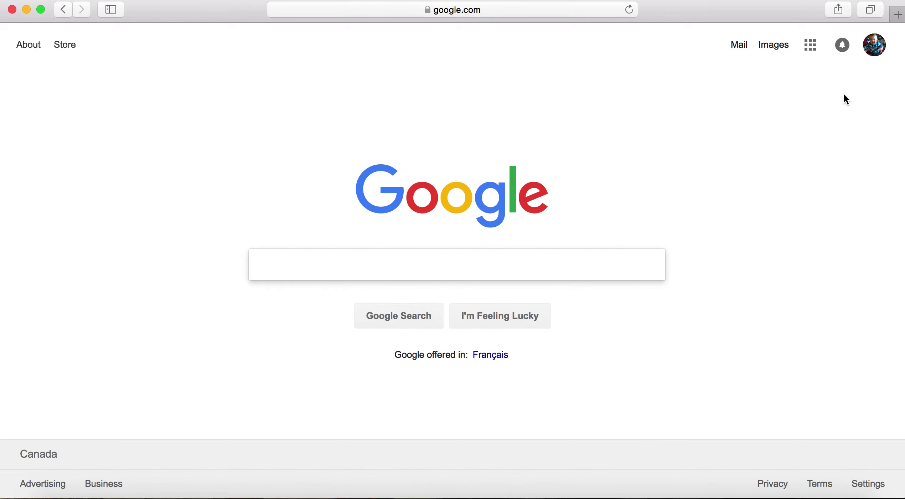
Step: Open the Google apps panel and scroll through its list from My Account to Cloud Search
click(809, 46)
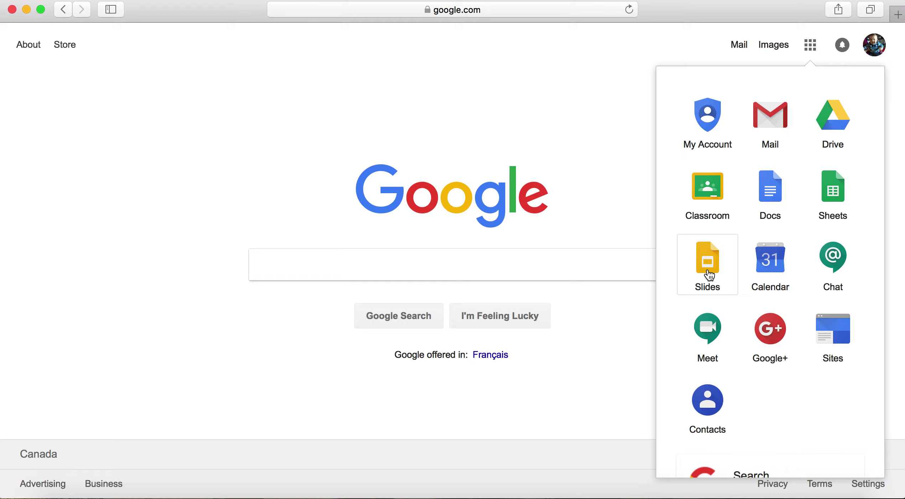
scroll(760, 350, down, 10)
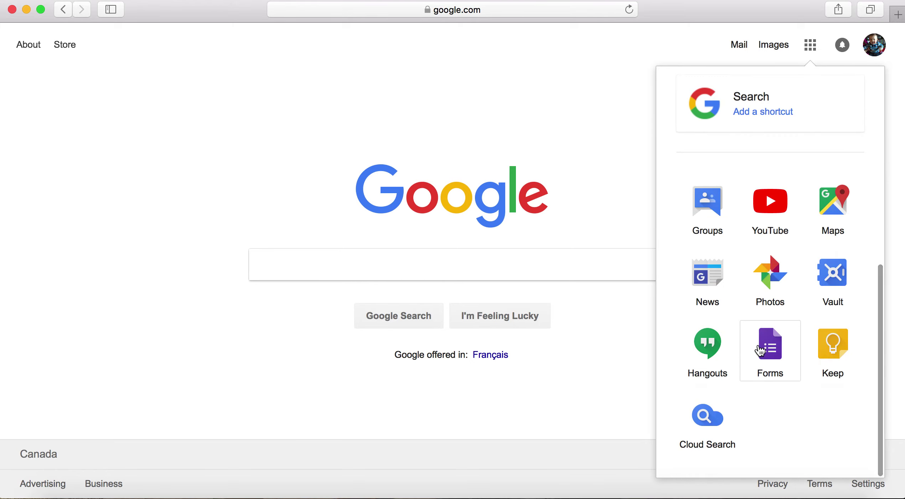
scroll(760, 351, up, 4)
scroll(759, 351, down, 5)
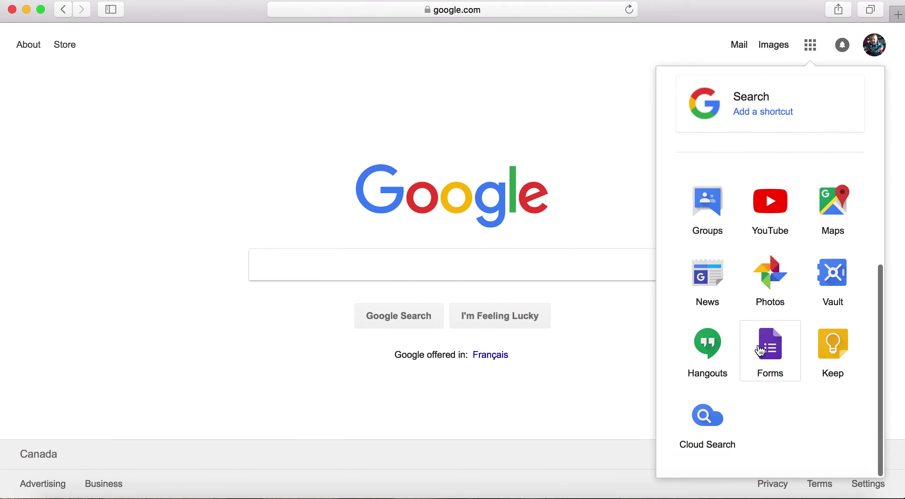
scroll(770, 396, up, 8)
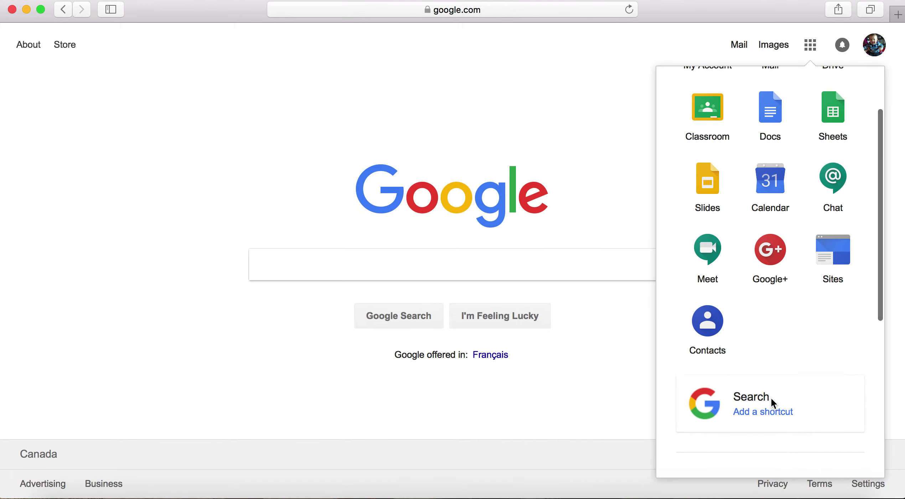
scroll(752, 374, down, 2)
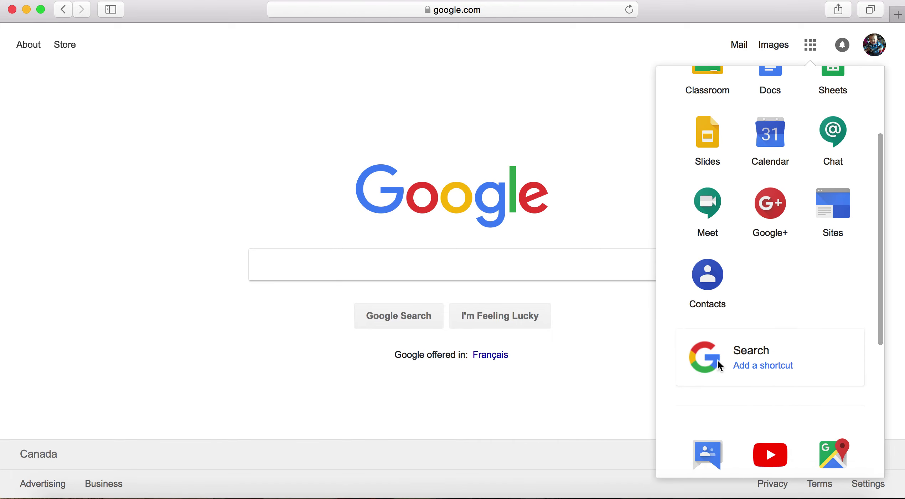